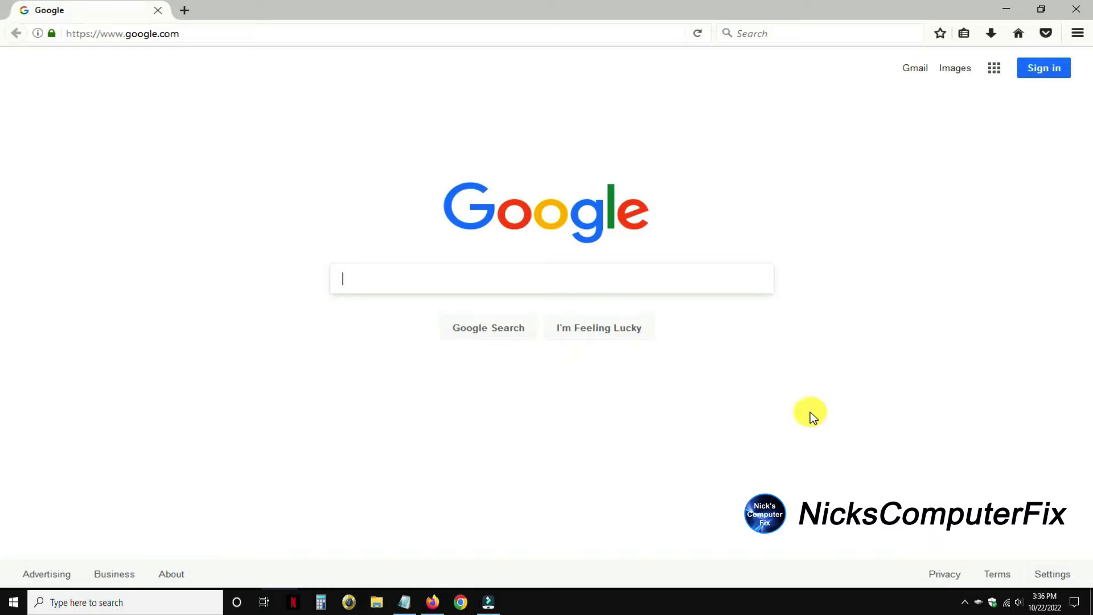
# Join the open TP-LINK_WA850RE Wi-Fi network from the Windows 10 network list
pyautogui.click(978, 601)
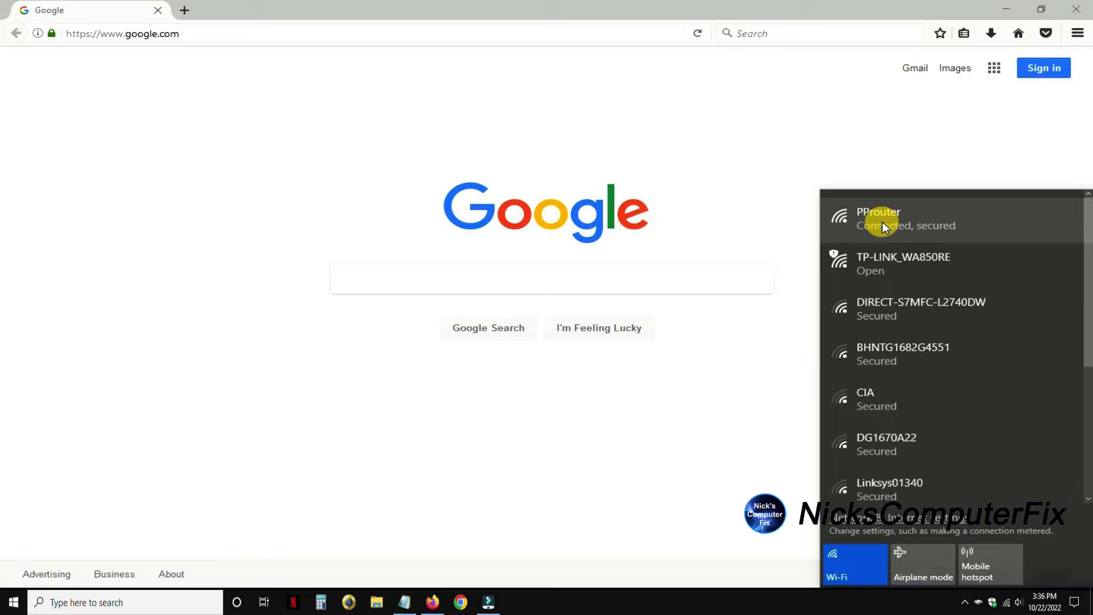
pyautogui.click(887, 274)
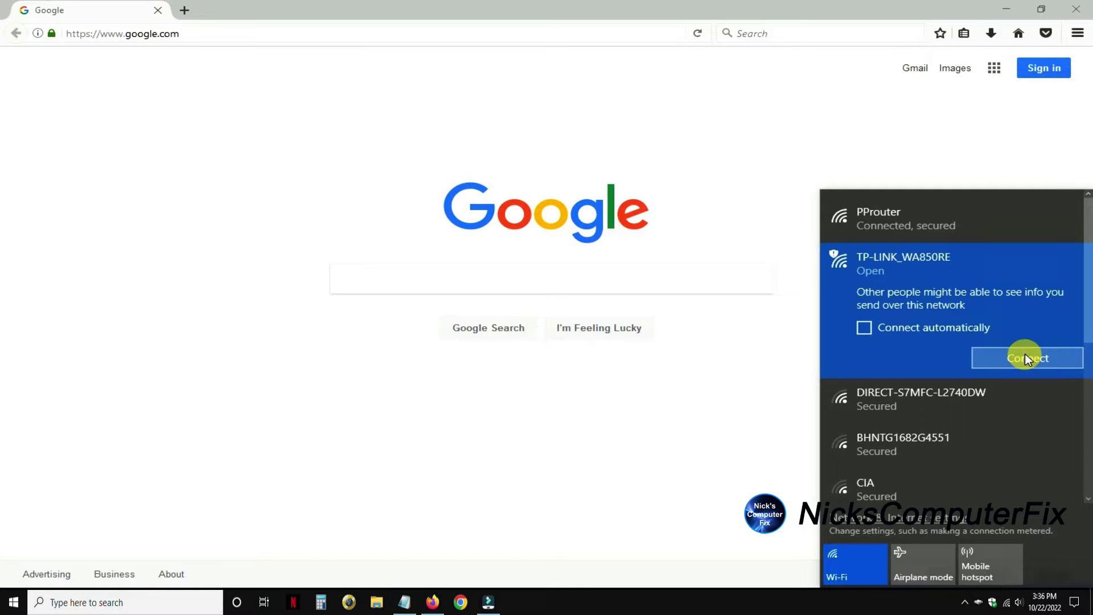
pyautogui.click(1025, 358)
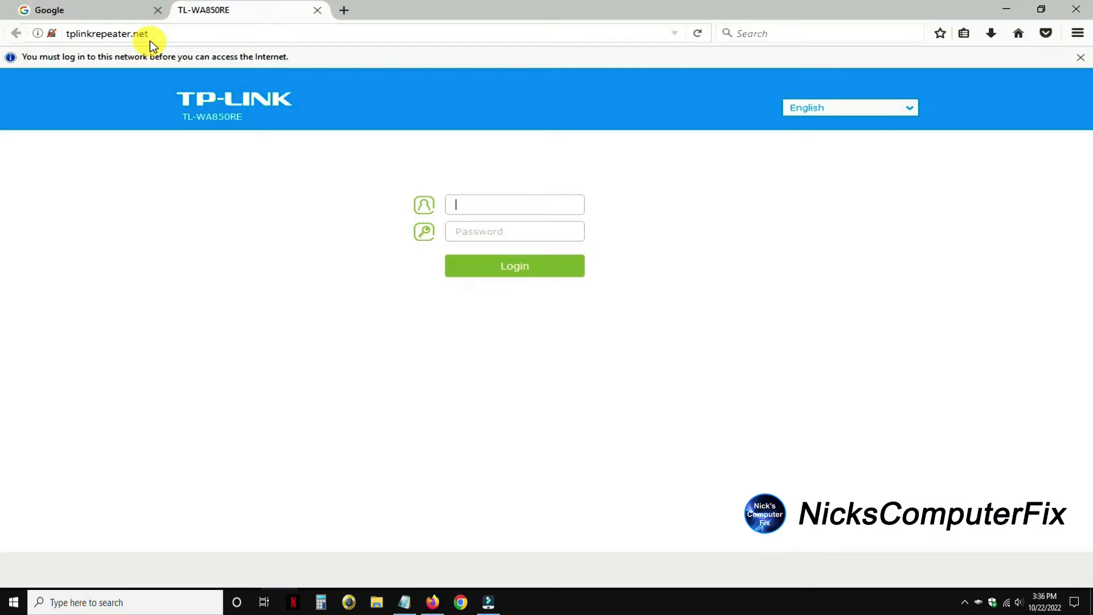
# Close the Google tab and log in to the extender as admin with the default password
pyautogui.click(159, 11)
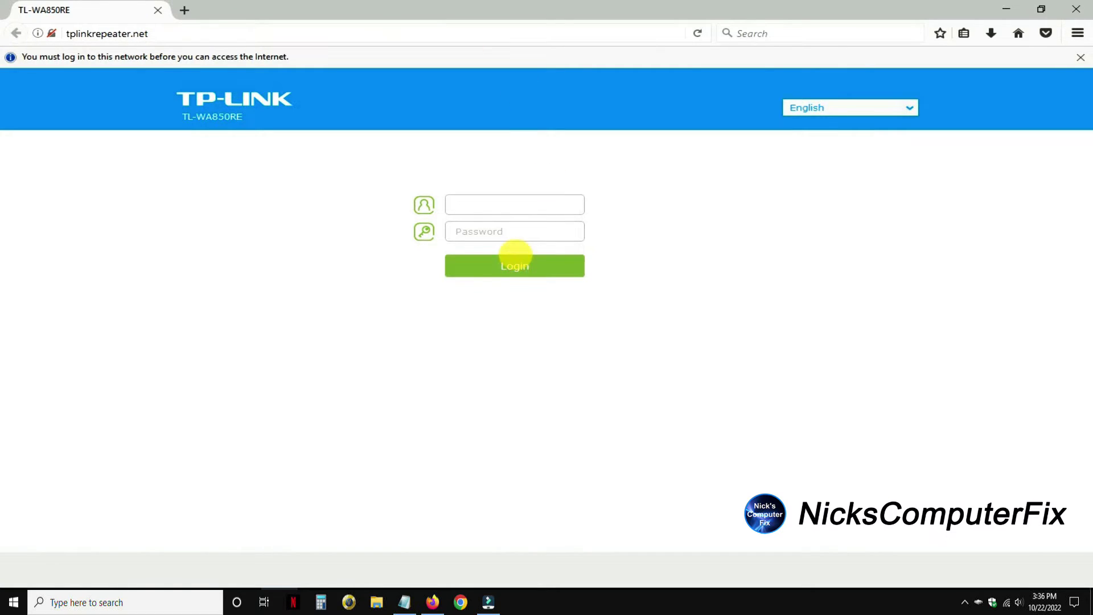
pyautogui.click(479, 212)
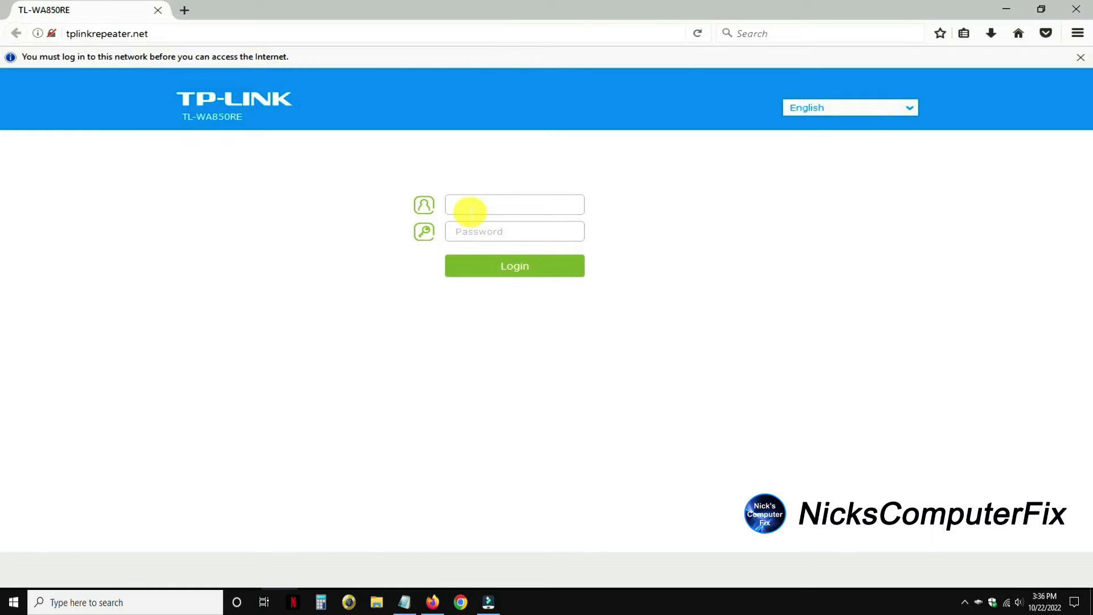
pyautogui.write('admin')
pyautogui.click(471, 239)
pyautogui.click(470, 239)
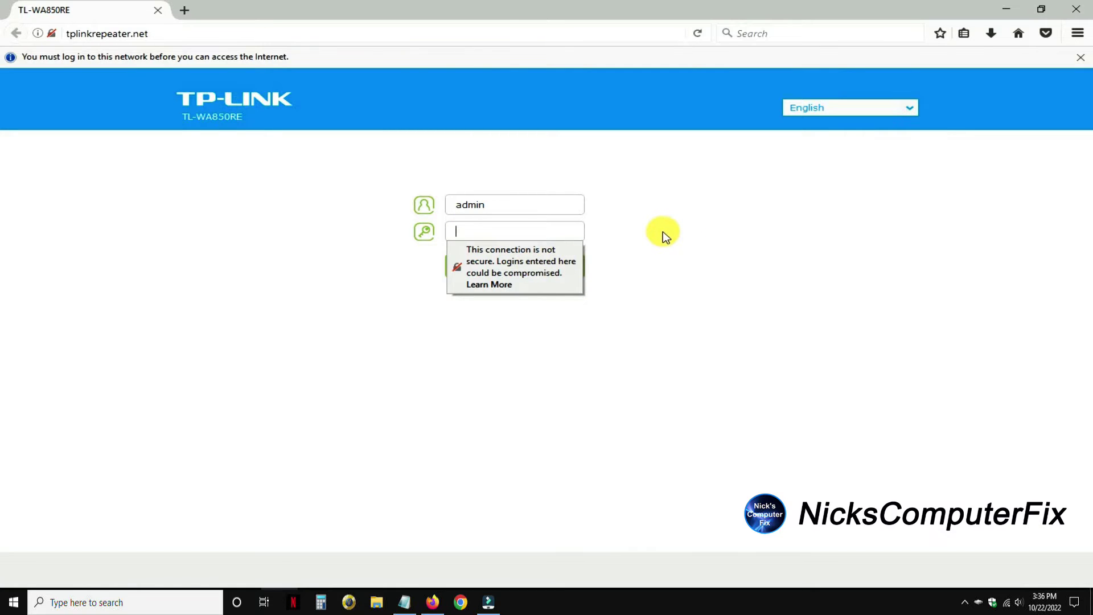
pyautogui.write('adm')
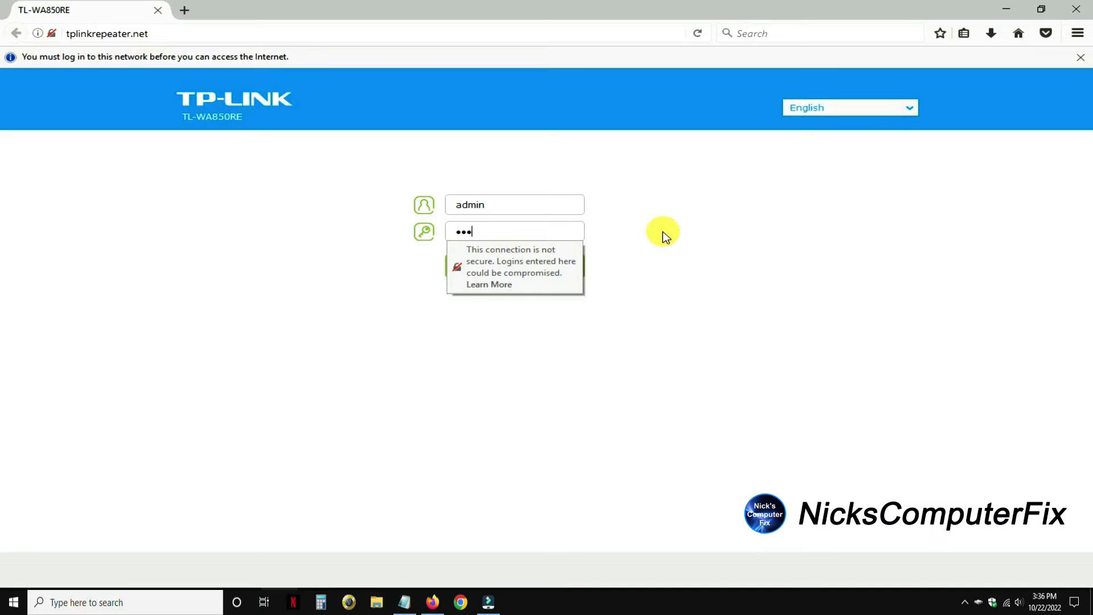
pyautogui.write('in')
pyautogui.click(519, 269)
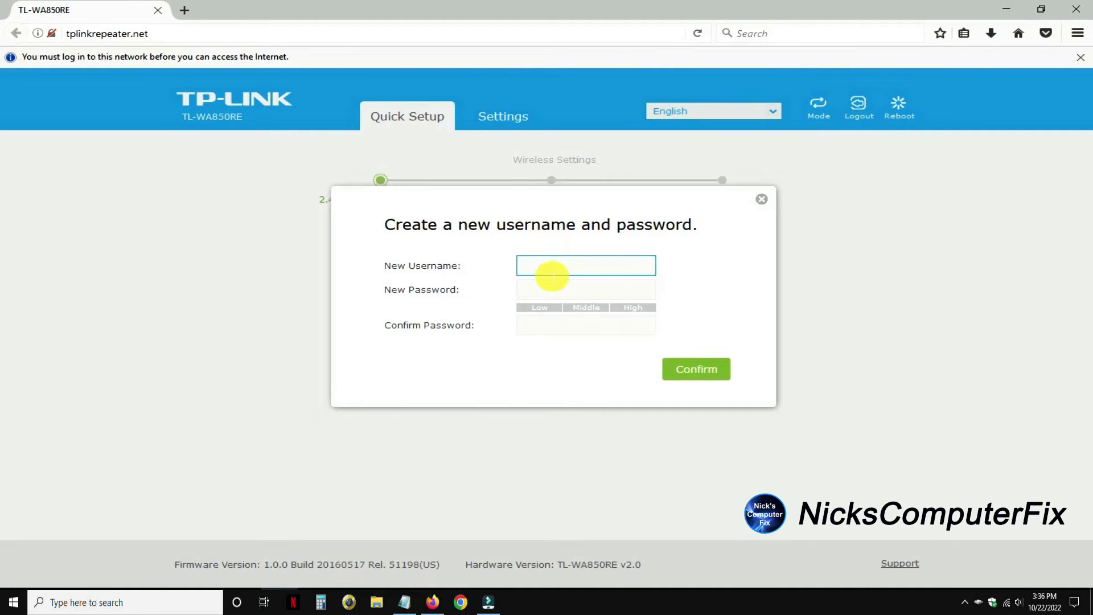
# Set the new login username admin with a new, confirmed password and submit it
pyautogui.write('admin')
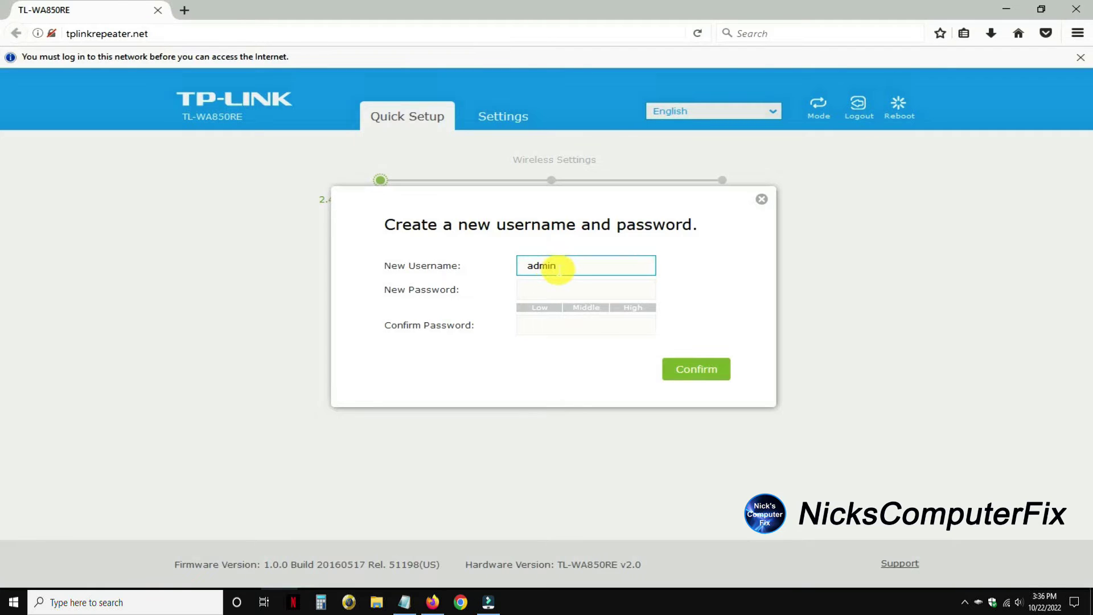
pyautogui.click(530, 293)
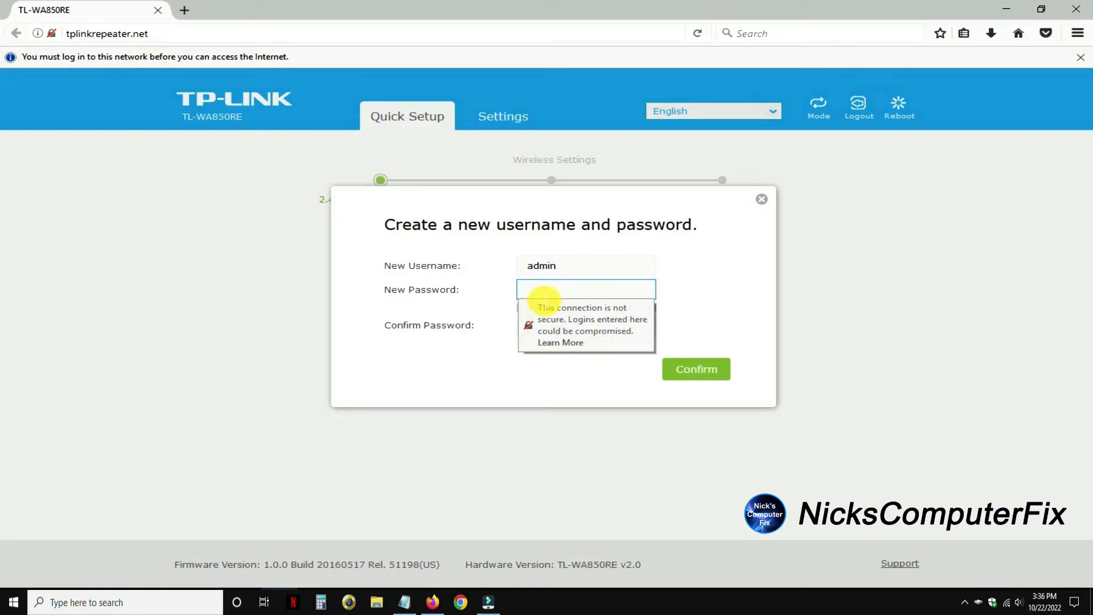
pyautogui.write('admin1234')
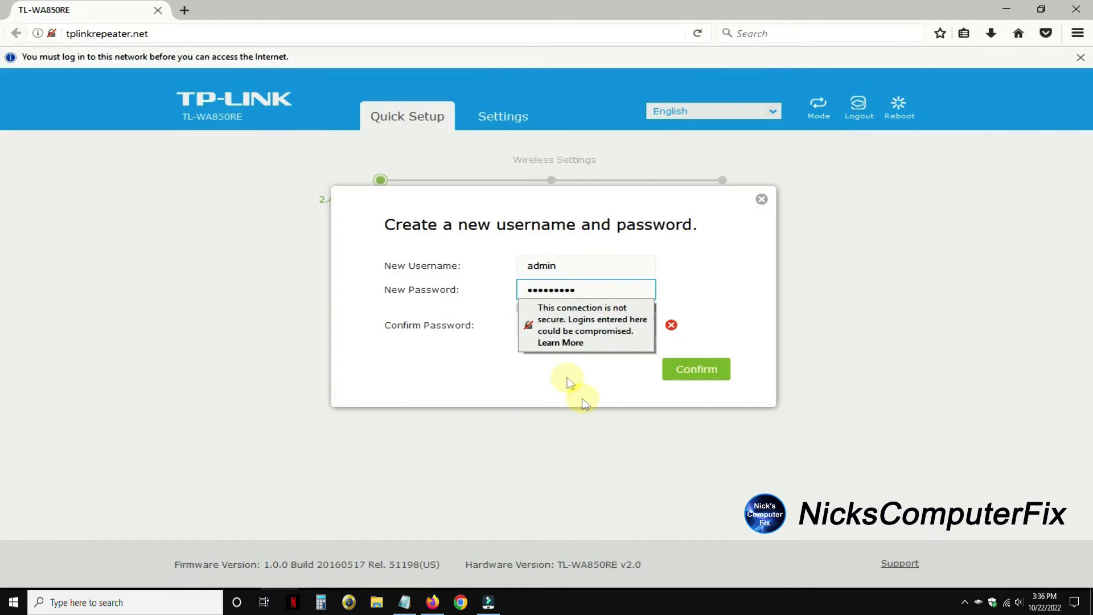
pyautogui.click(562, 324)
pyautogui.write('admin123')
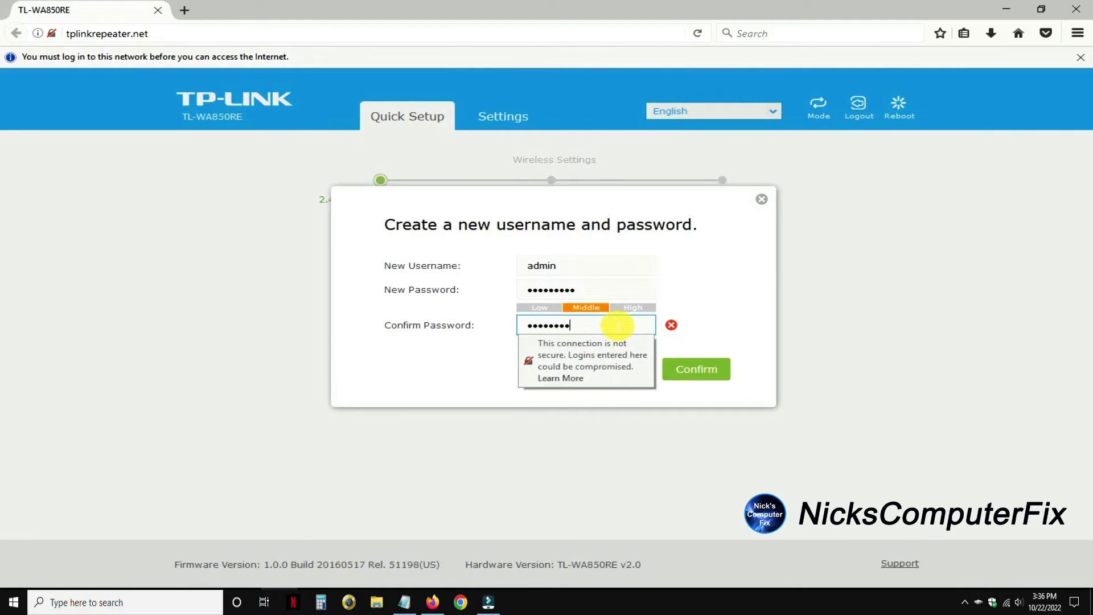
pyautogui.write('4')
pyautogui.click(705, 376)
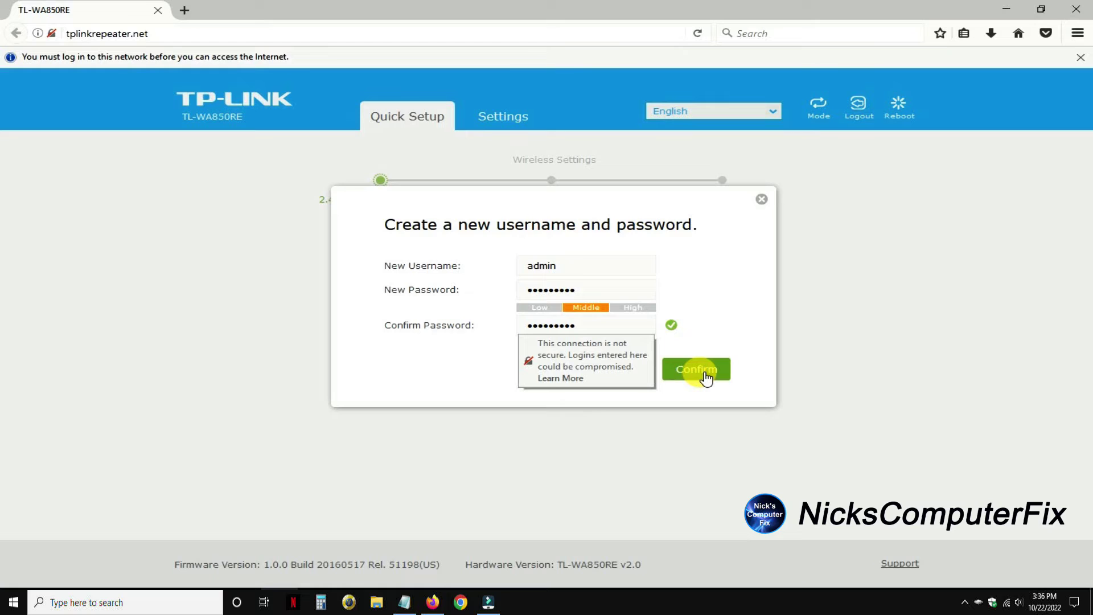
pyautogui.click(705, 378)
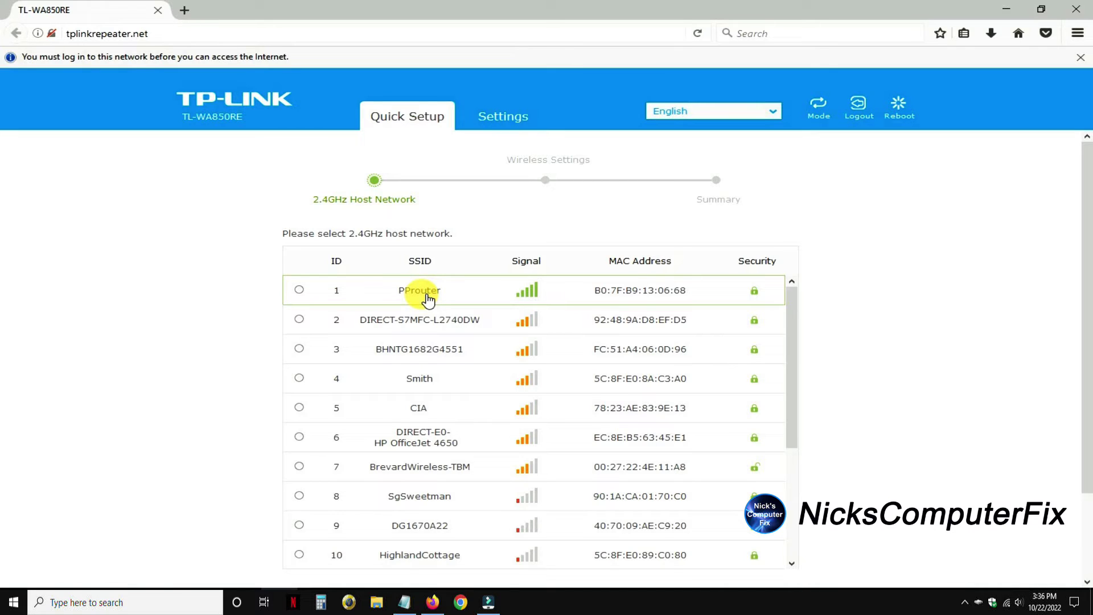
# Select PProuter as the 2.4GHz host network and enter its Wi-Fi password
pyautogui.click(427, 297)
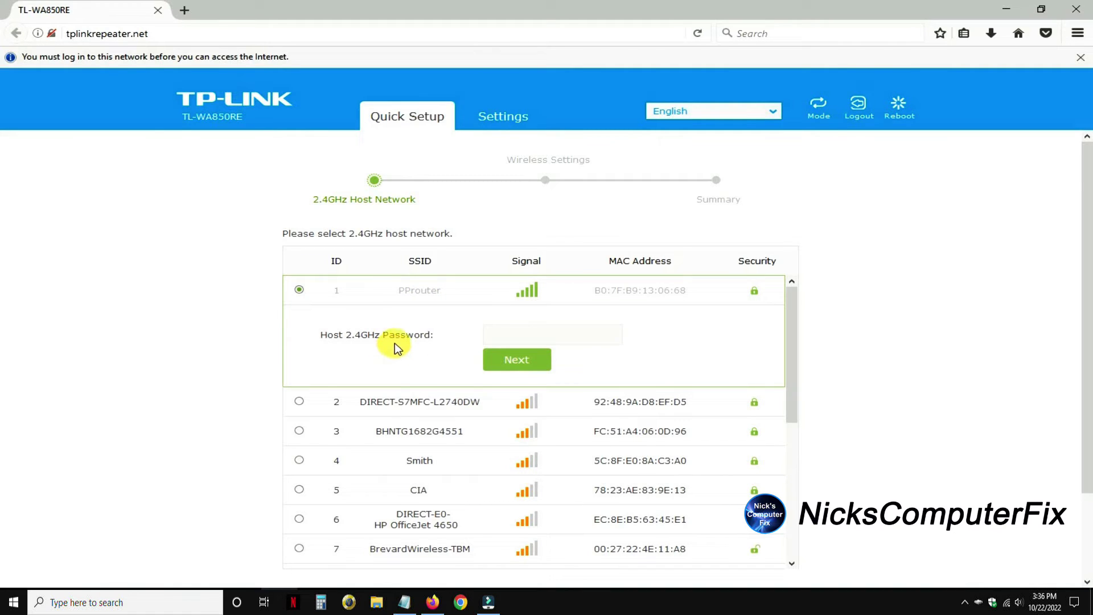
pyautogui.click(527, 368)
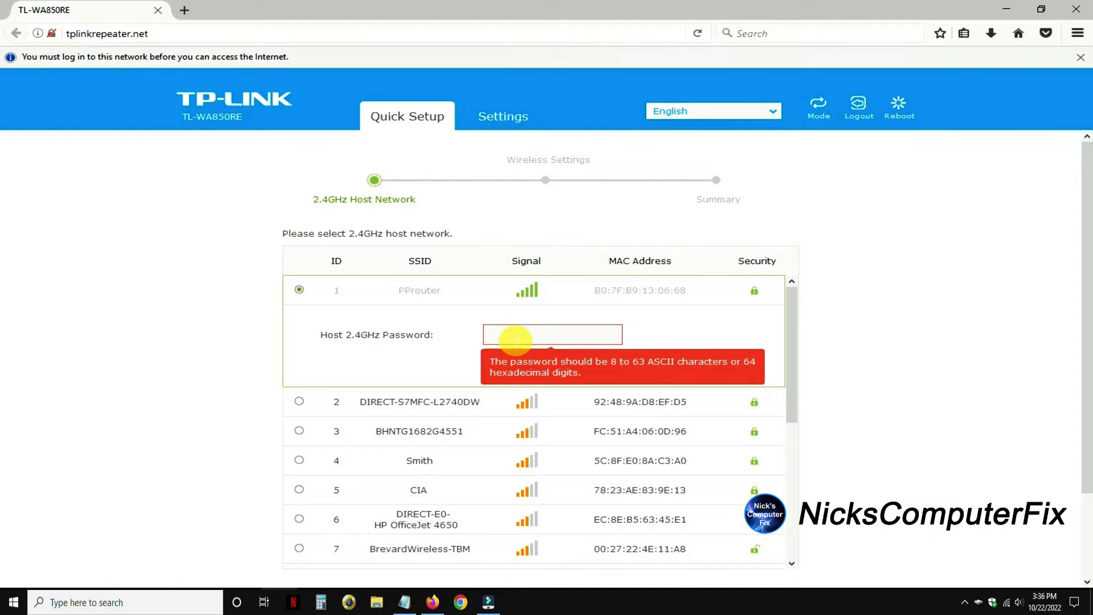
pyautogui.click(515, 340)
pyautogui.write('*********')
pyautogui.click(518, 359)
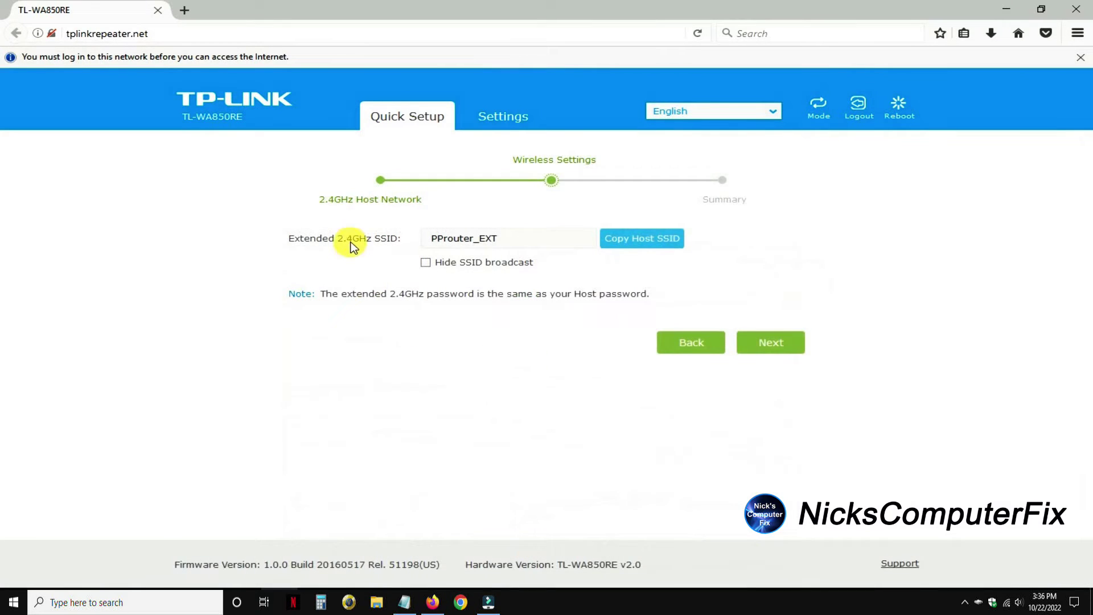
# Rename the extended 2.4GHz SSID from PProuter_EXT to Ocean11 and proceed to the summary
pyautogui.click(519, 240)
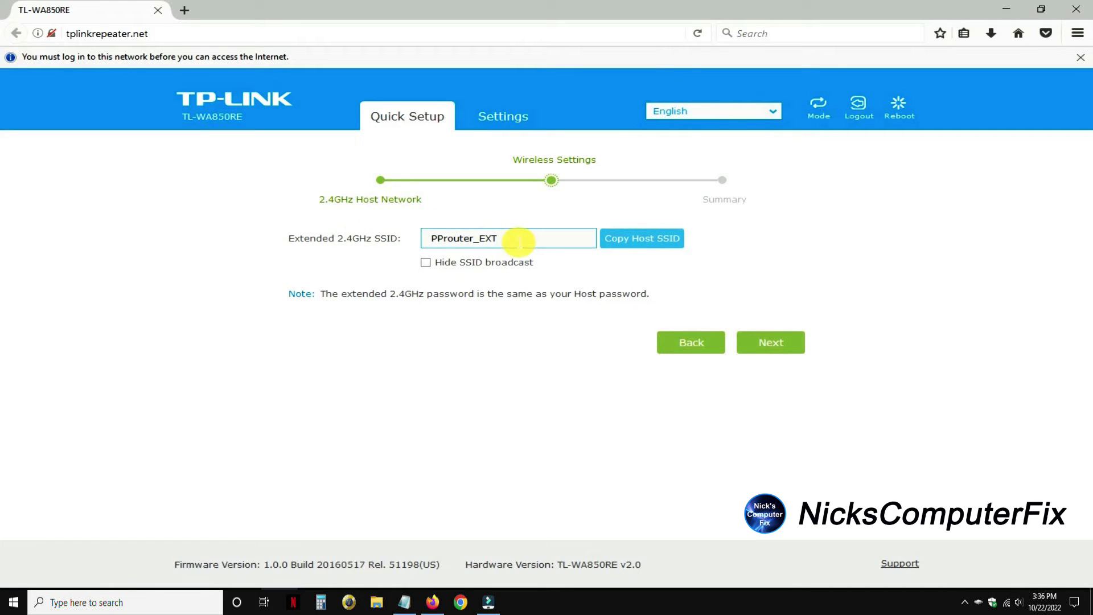
pyautogui.moveTo(519, 242); pyautogui.dragTo(433, 251)
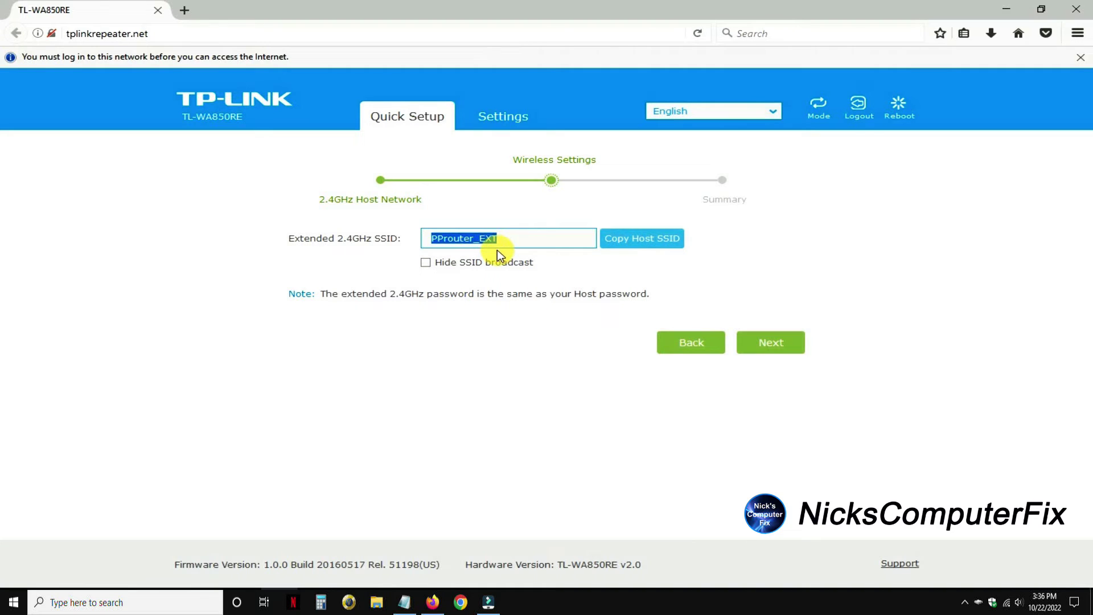
pyautogui.write('ocean11')
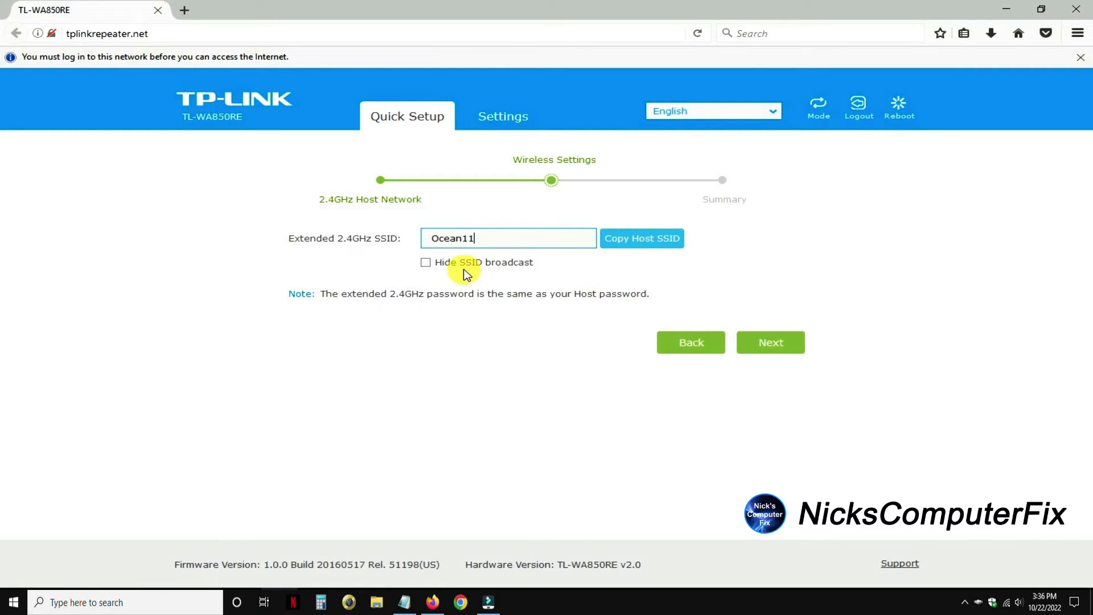
pyautogui.click(776, 347)
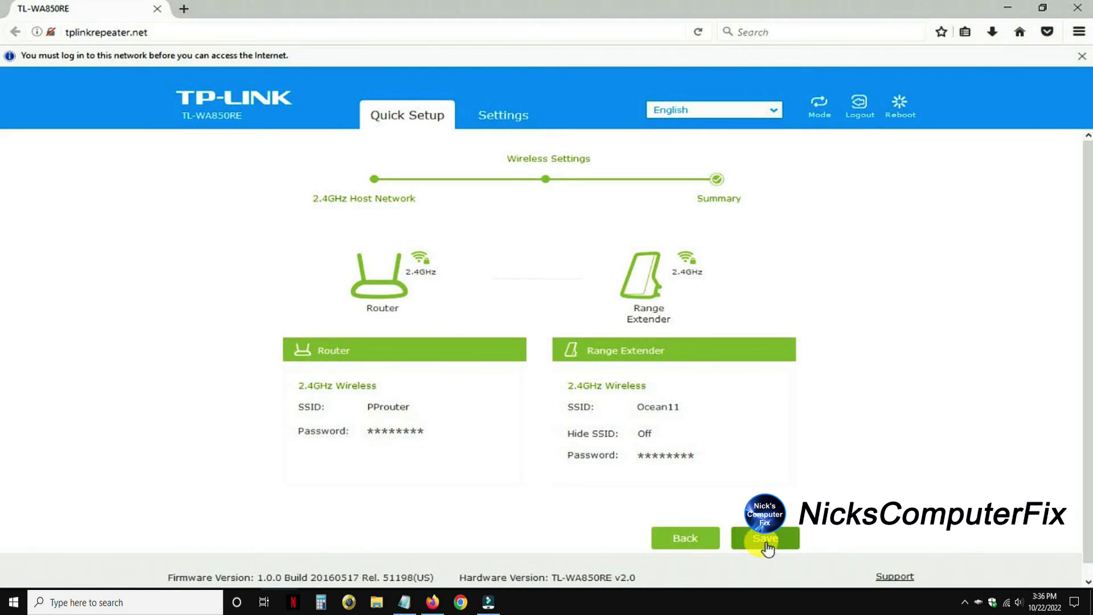
# Save the Quick Setup configuration on the Summary page and let the extender reboot
pyautogui.click(766, 540)
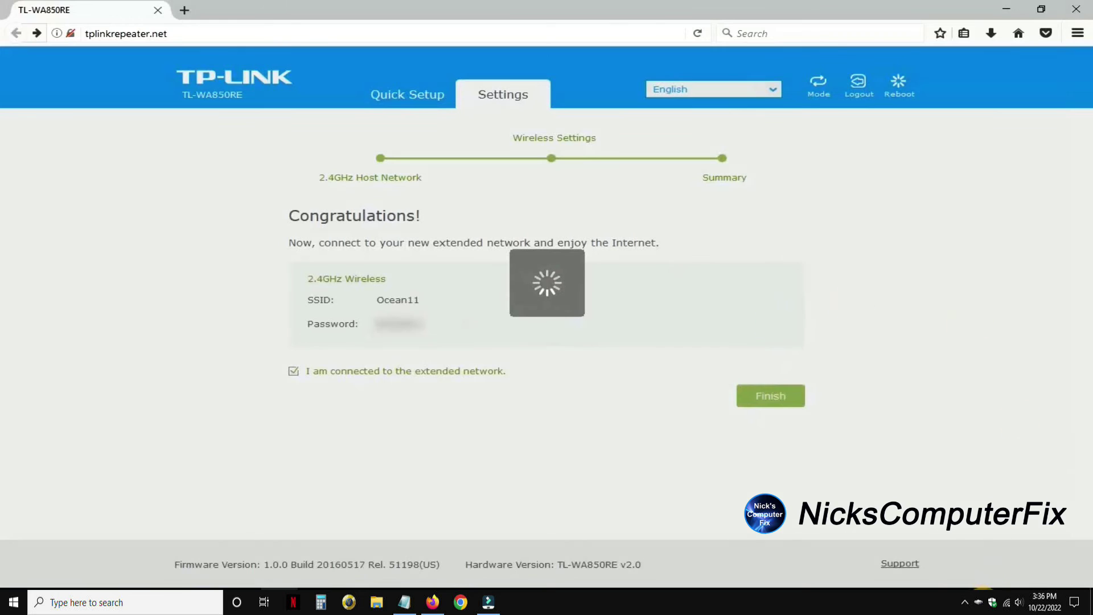
# Pick Ocean11 in the Wi-Fi list with automatic connection disabled and start connecting
pyautogui.click(1007, 602)
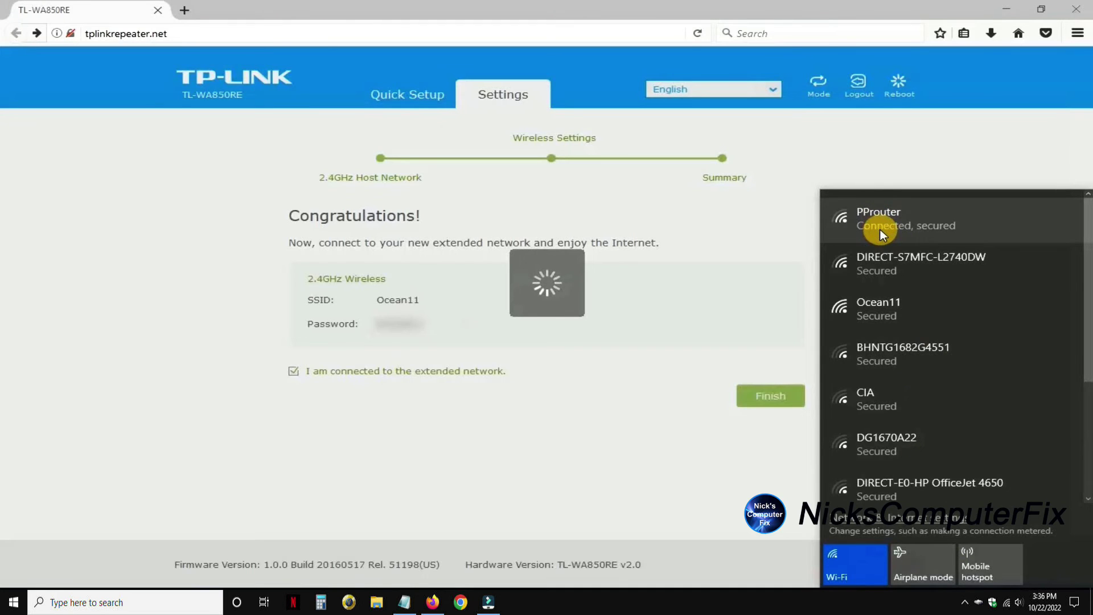
pyautogui.click(909, 313)
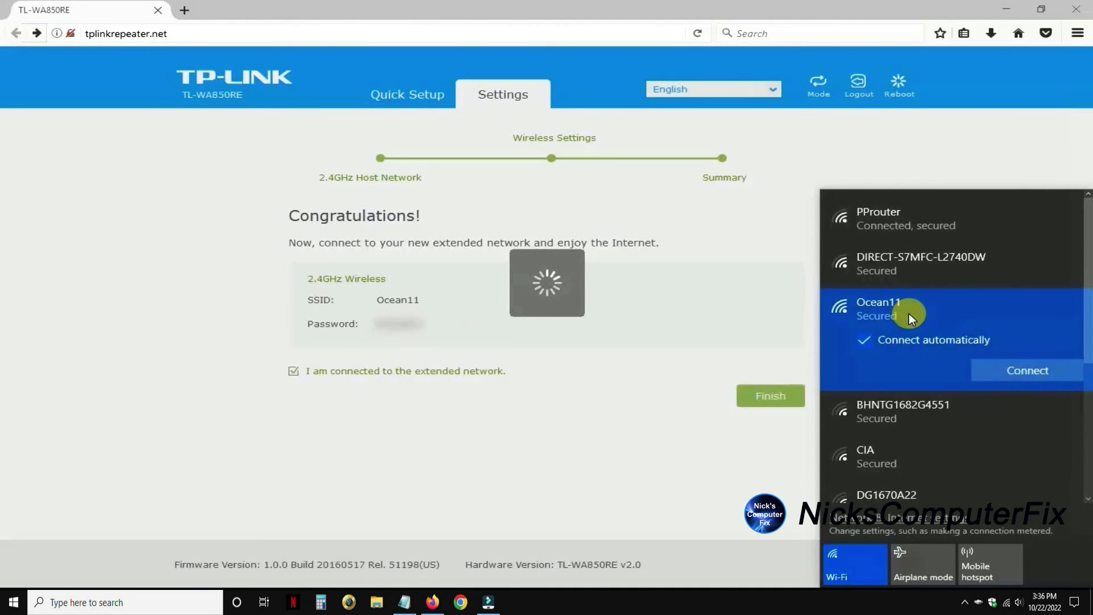
pyautogui.click(918, 344)
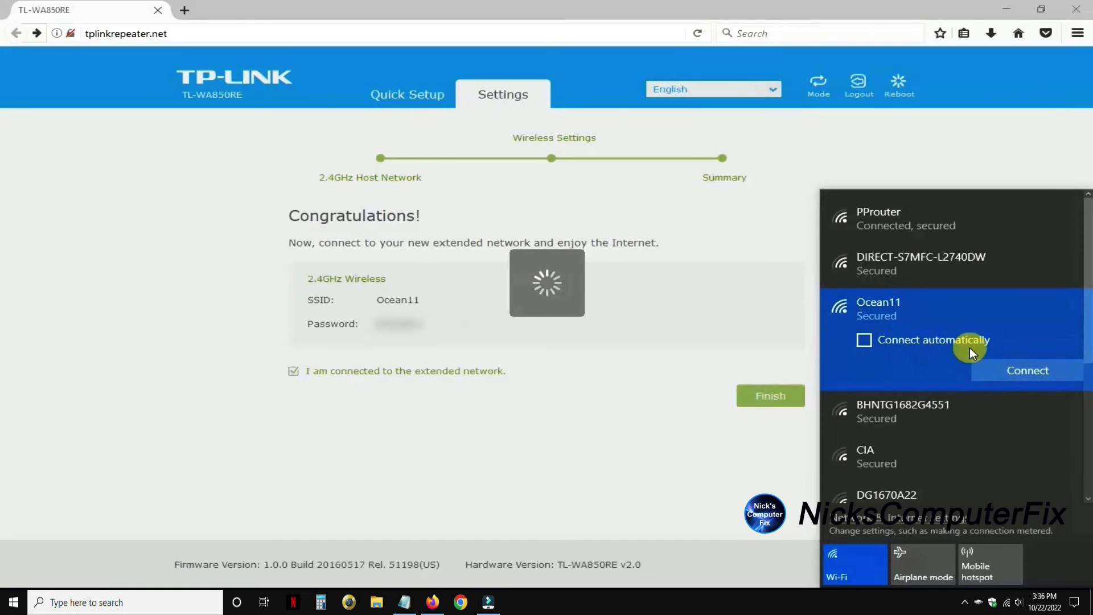
pyautogui.click(1016, 372)
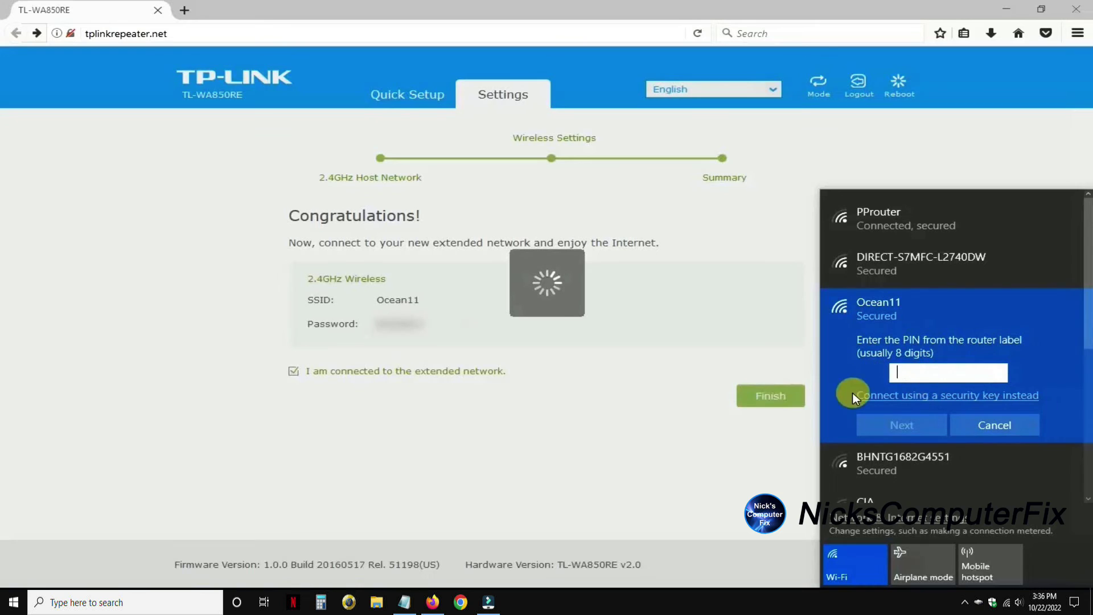
# Enter the Ocean11 security key and choose not to make the PC discoverable
pyautogui.click(918, 398)
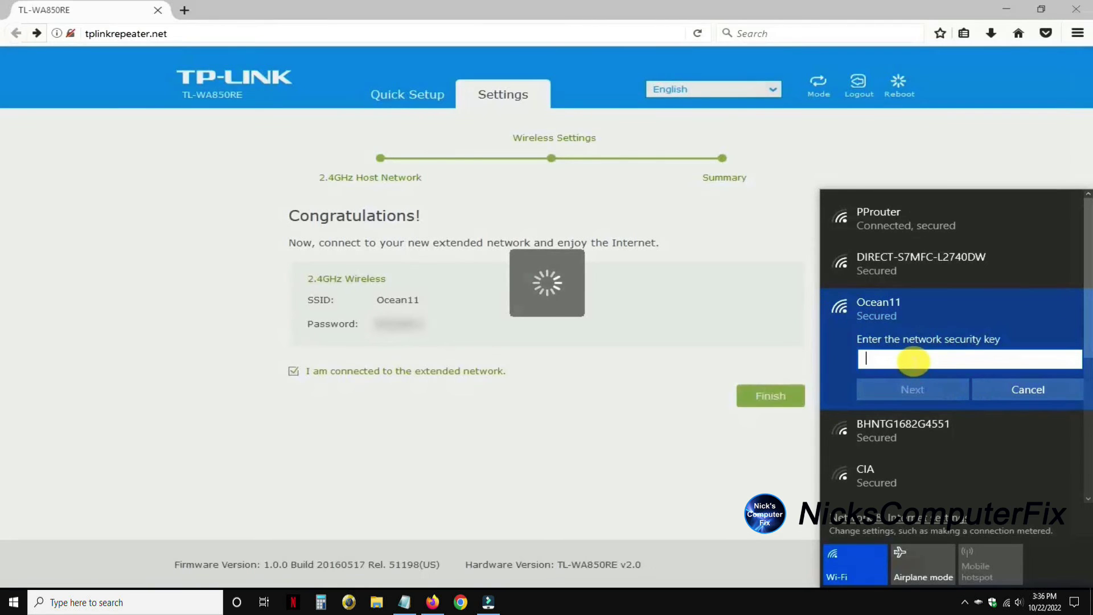
pyautogui.write('••••')
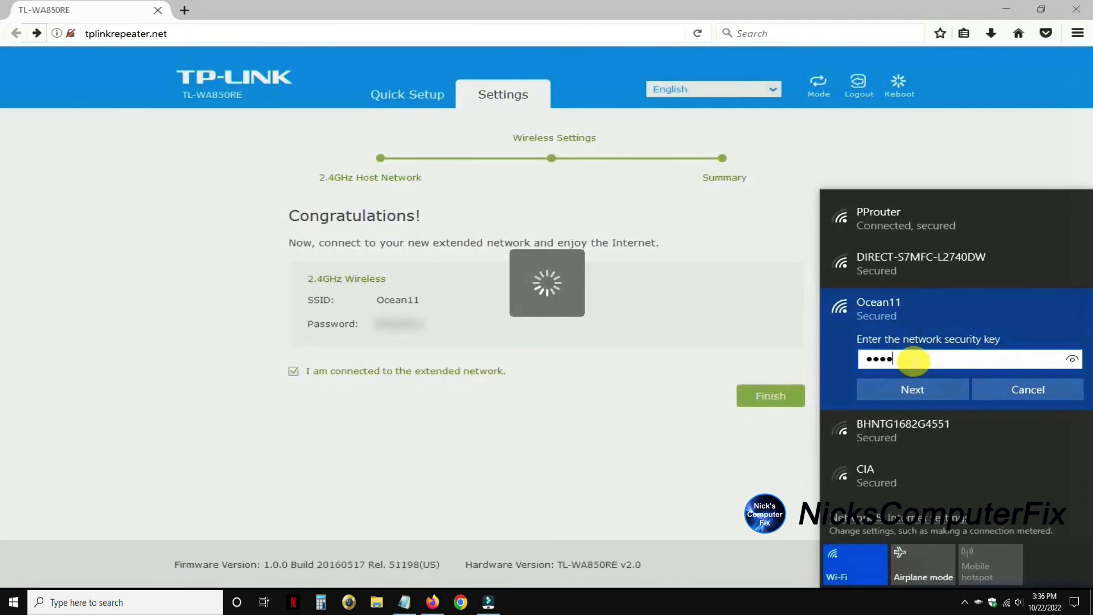
pyautogui.write('•••••')
pyautogui.click(936, 395)
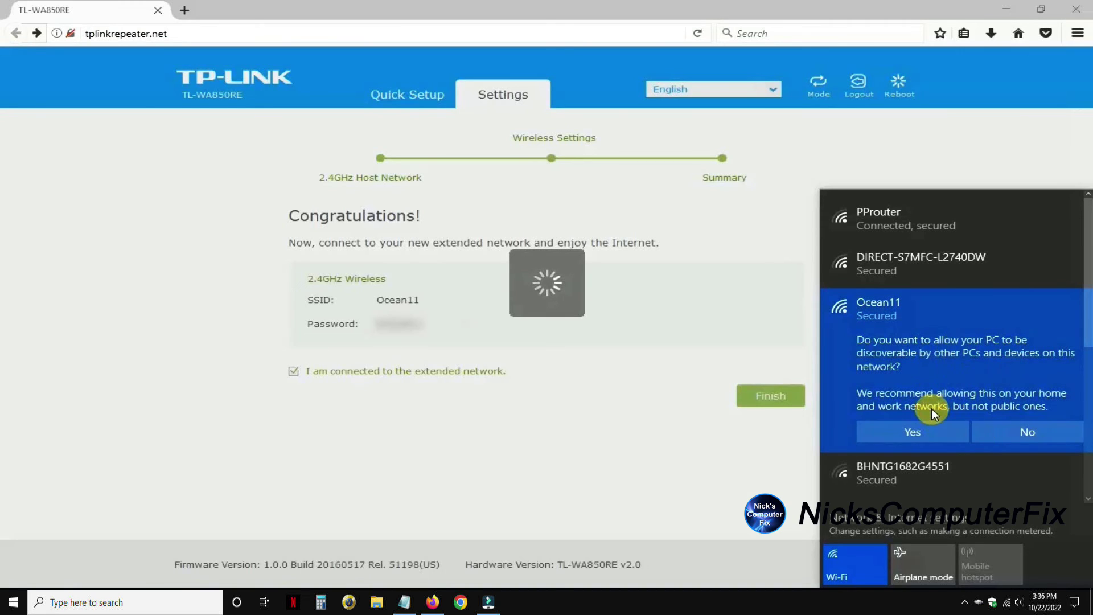
pyautogui.click(1029, 434)
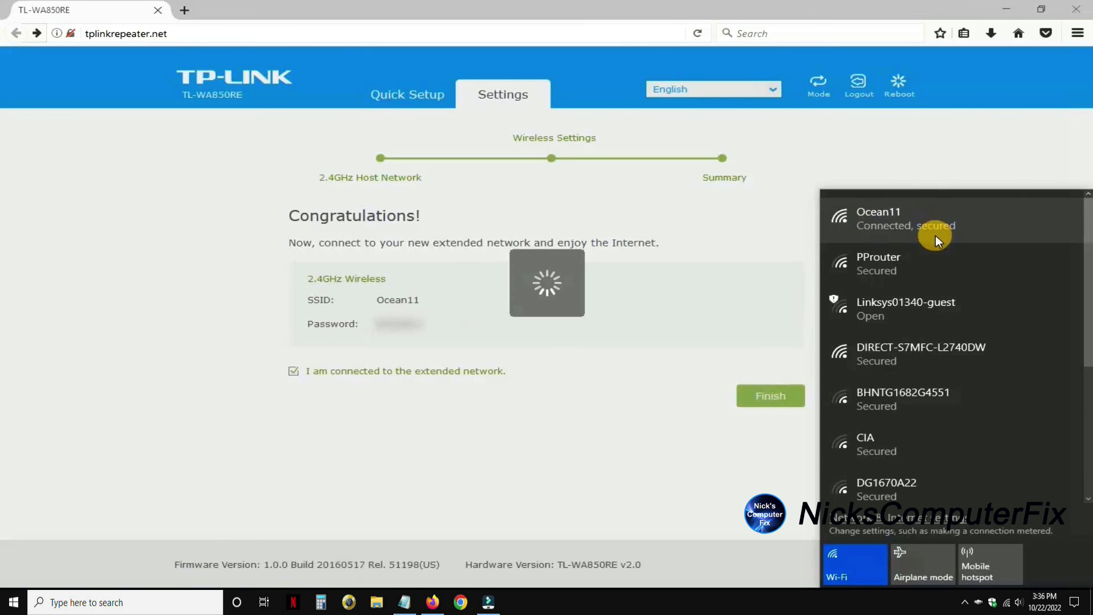
# Load the google.com home page in Firefox via the Home button
pyautogui.click(1017, 38)
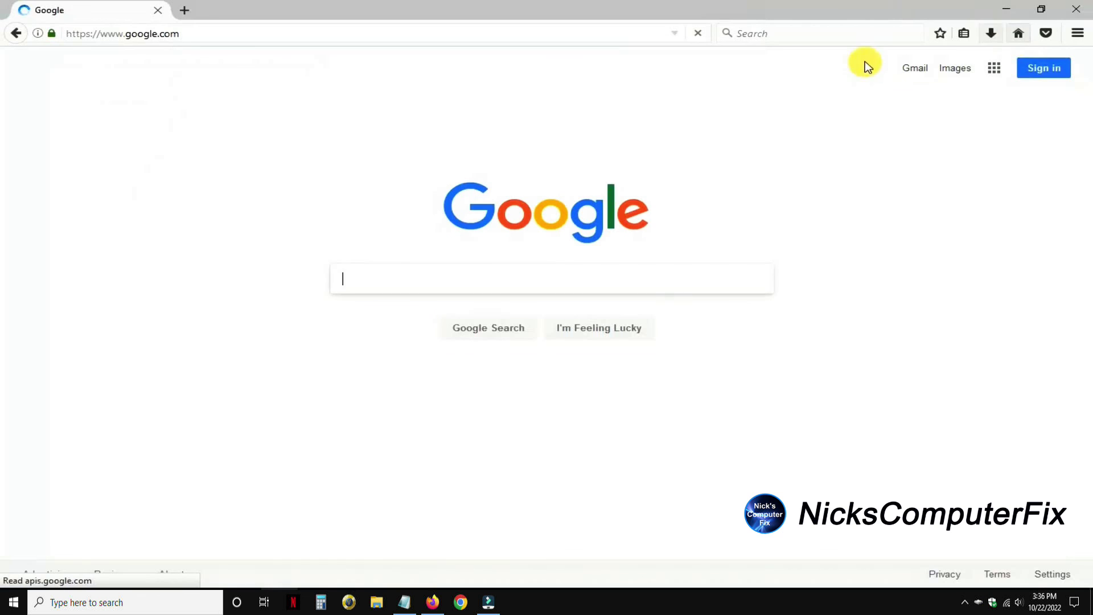